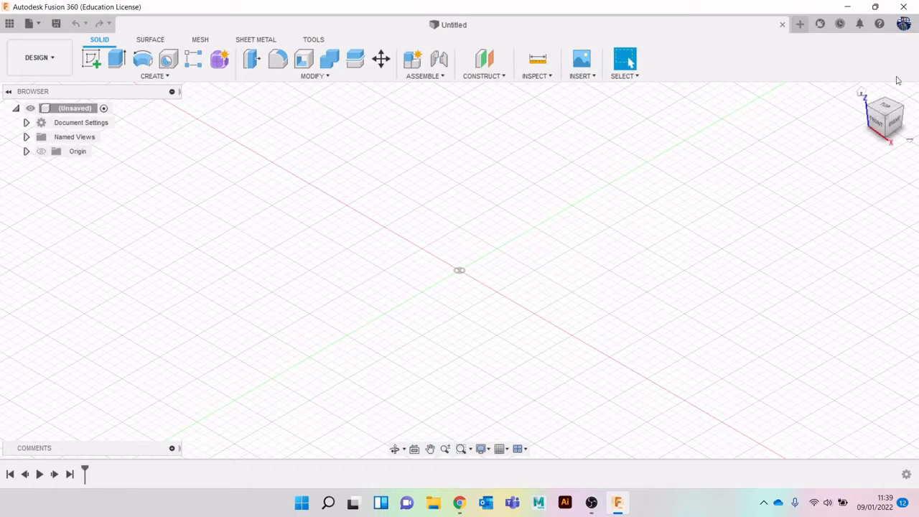
Insert the coke botle canvas image from the computer's Desktop as a canvas on the XZ plane with default settings.
mouse_move(883, 126)
left_mouse_down()
mouse_move(913, 88)
mouse_move(908, 113)
mouse_move(890, 81)
mouse_move(828, 79)
left_mouse_up()
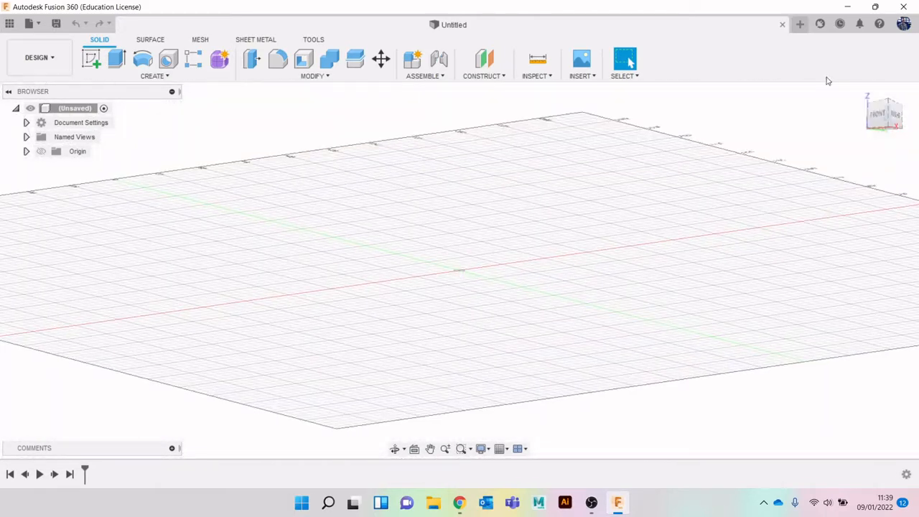
left_click(863, 92)
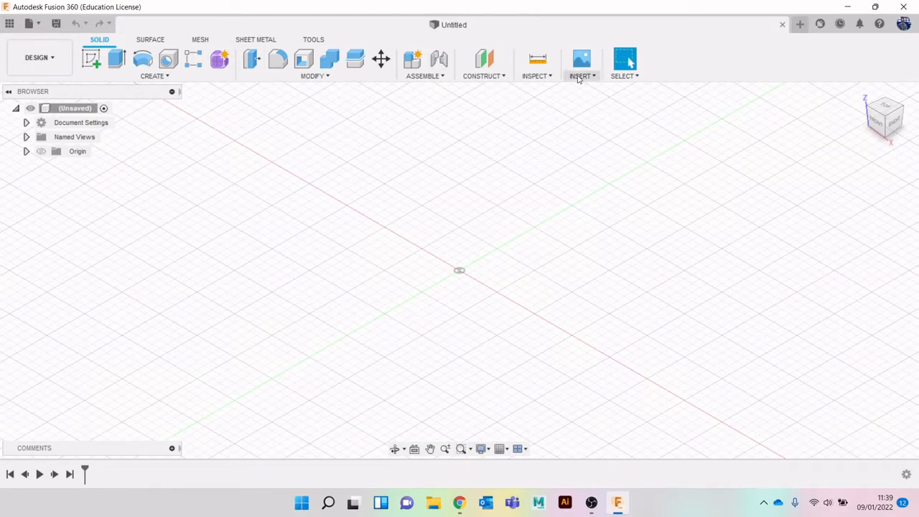
left_click(578, 76)
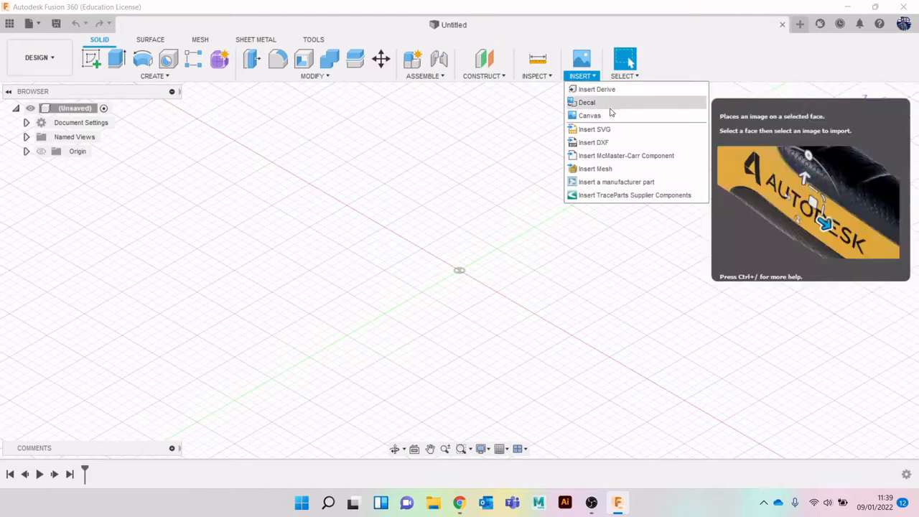
left_click(589, 116)
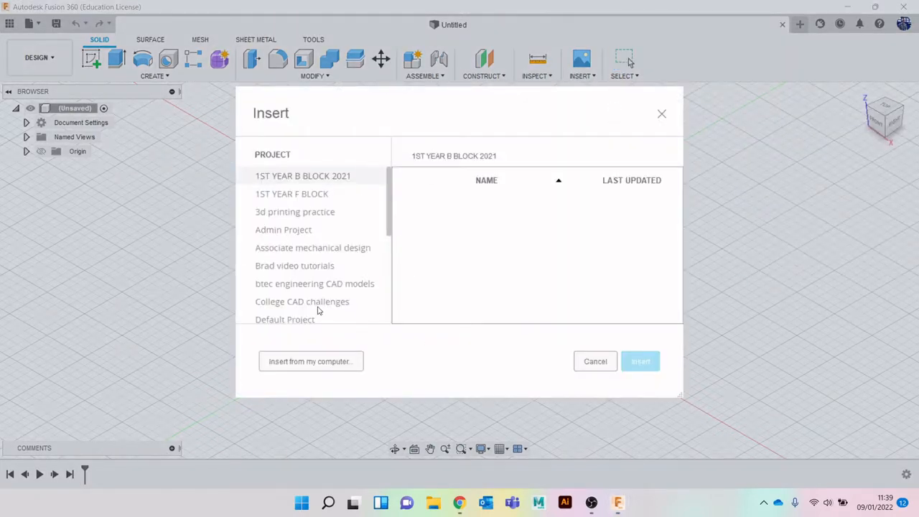
left_click(301, 363)
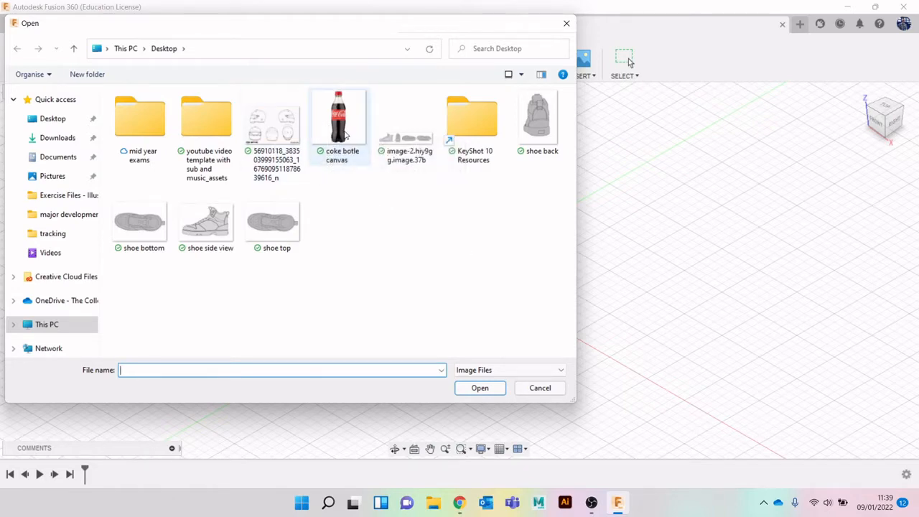
double_click(338, 118)
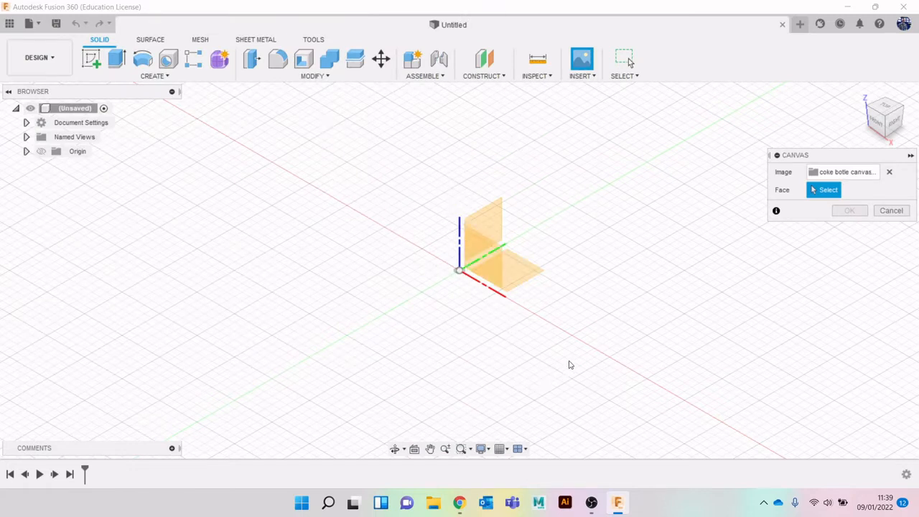
left_click(485, 249)
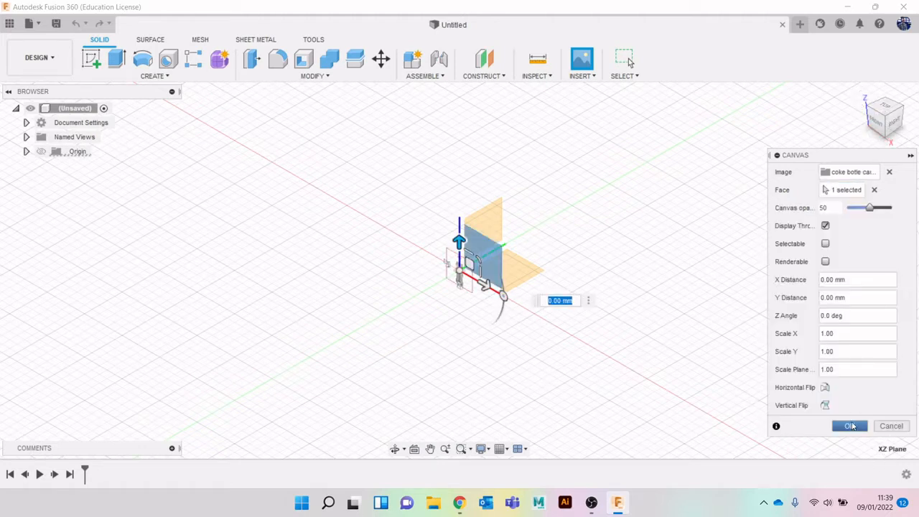
left_click(851, 426)
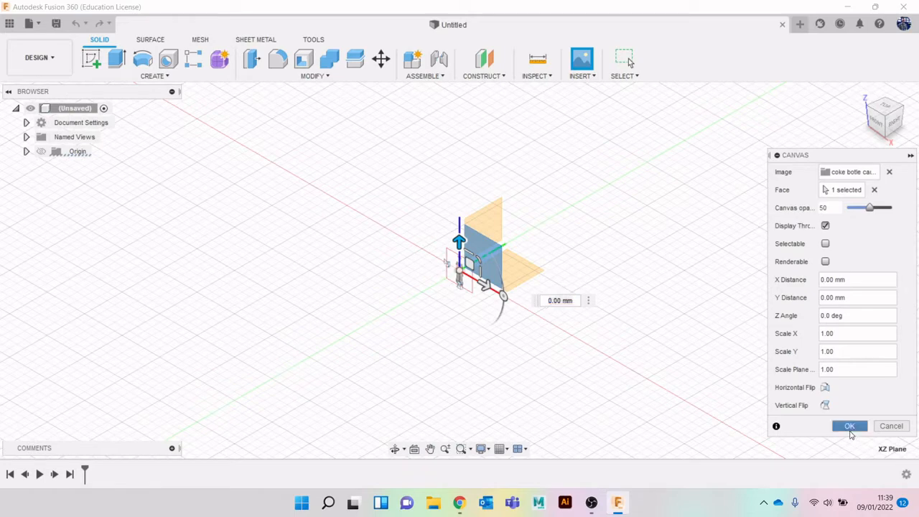
Edit the bottle canvas from the front view and flip it horizontally so the label reads correctly.
left_click(878, 126)
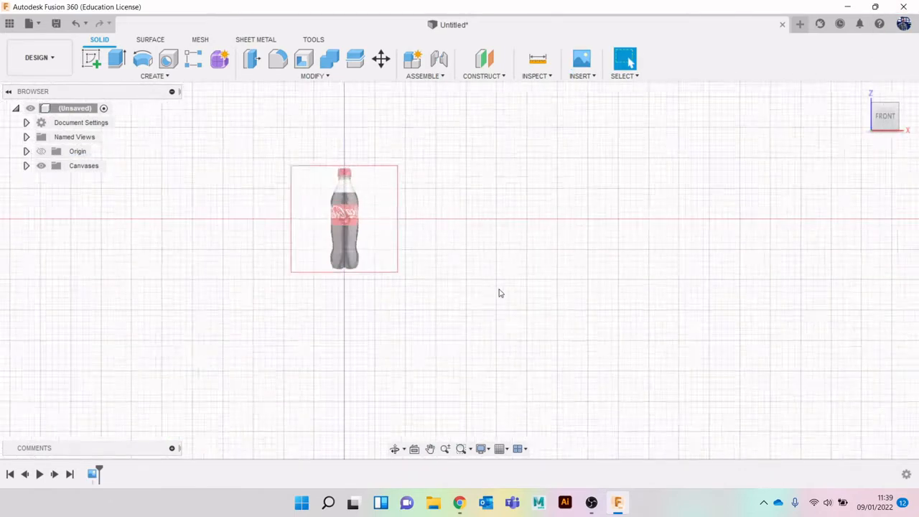
scroll(501, 293, "up", 1)
scroll(266, 225, "up", 2)
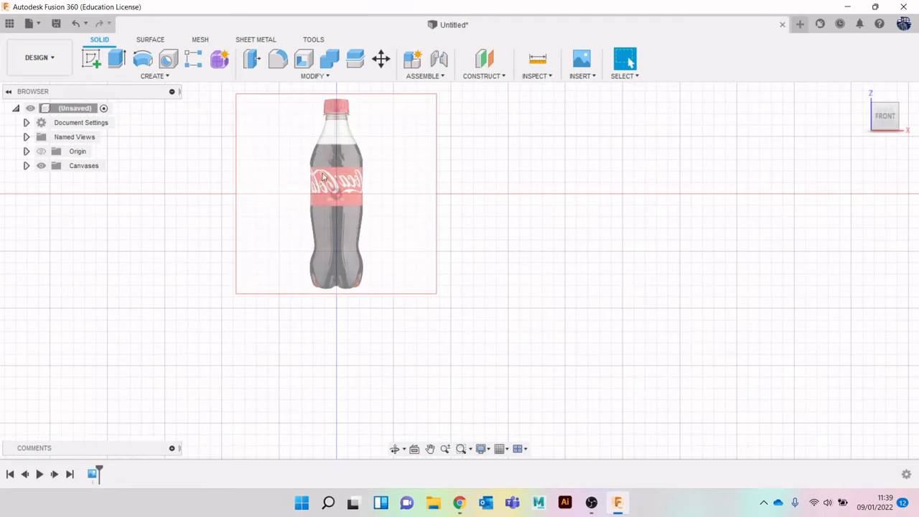
scroll(369, 236, "down", 2)
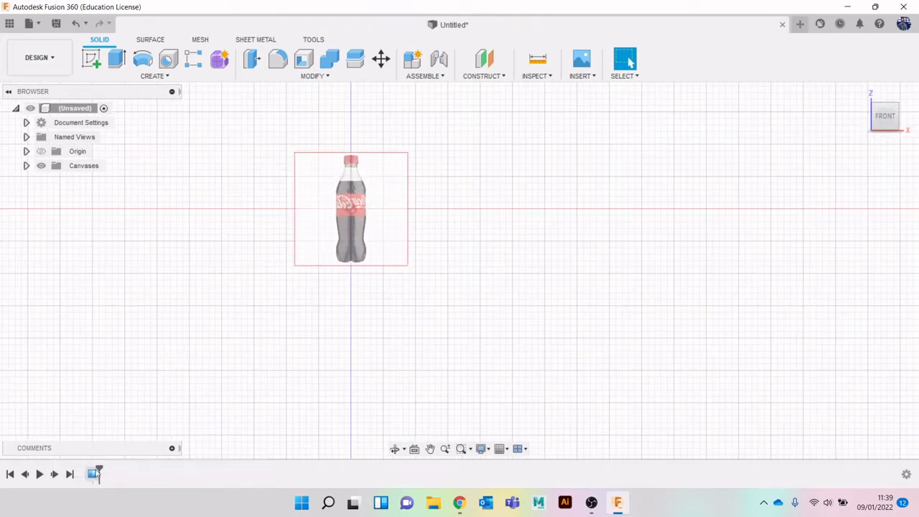
right_click(93, 474)
left_click(127, 381)
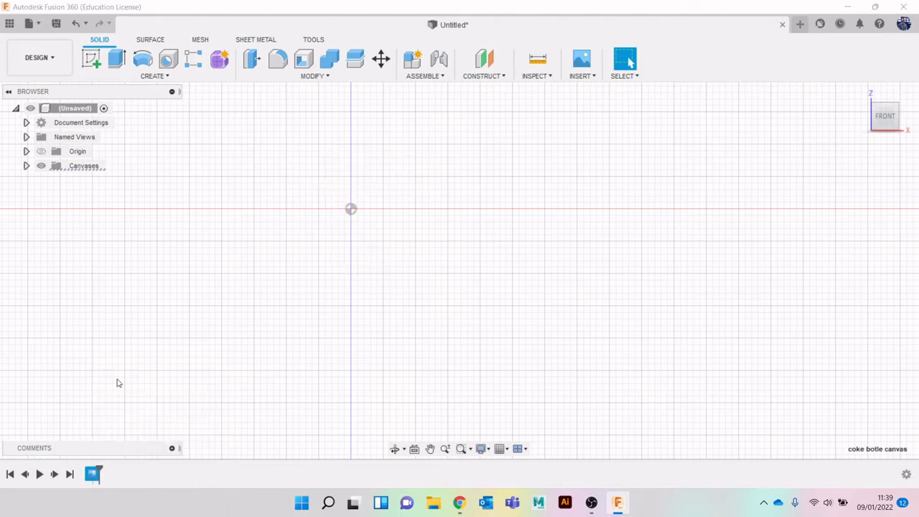
middle_click_drag(524, 328, 530, 418)
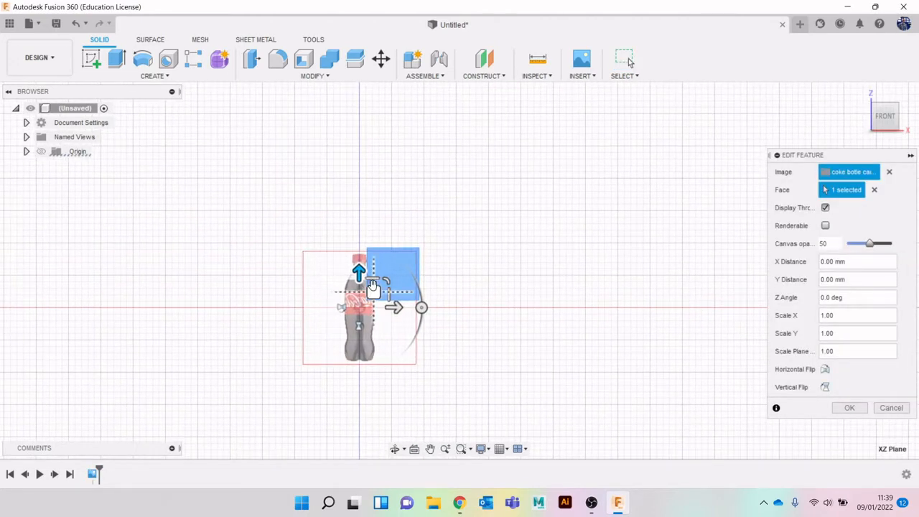
left_click_drag(374, 292, 435, 269)
middle_click_drag(523, 328, 522, 279)
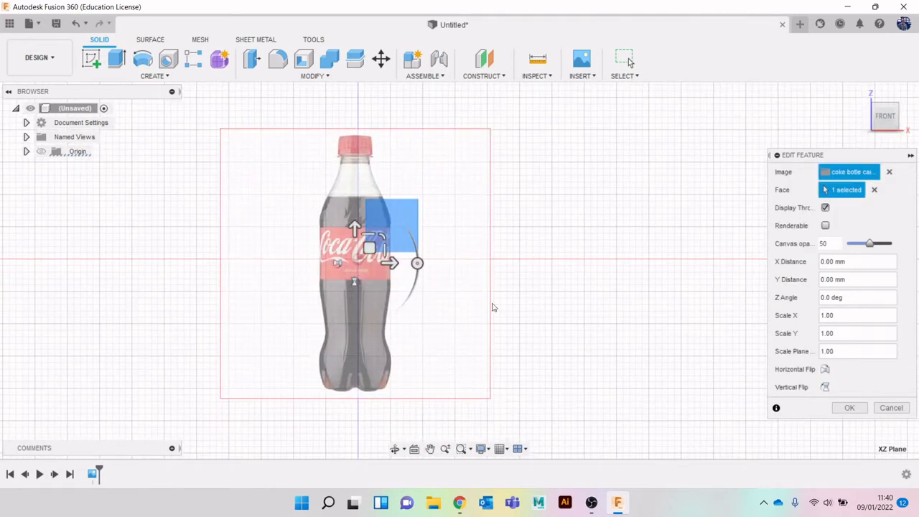
scroll(494, 305, "down", 1)
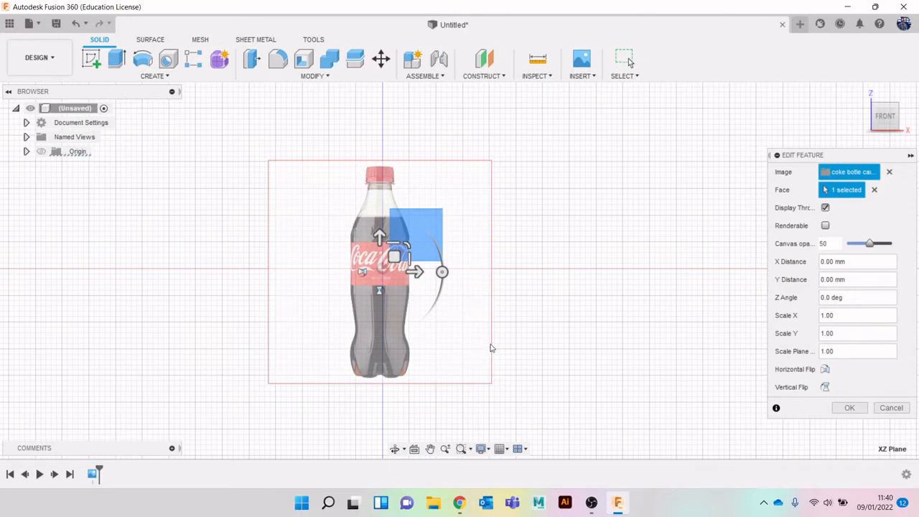
Move the bottle canvas up about 20.4 mm so the bottle's base sits on the origin, and accept the edit.
middle_click_drag(601, 336, 612, 367)
left_click_drag(387, 270, 379, 159)
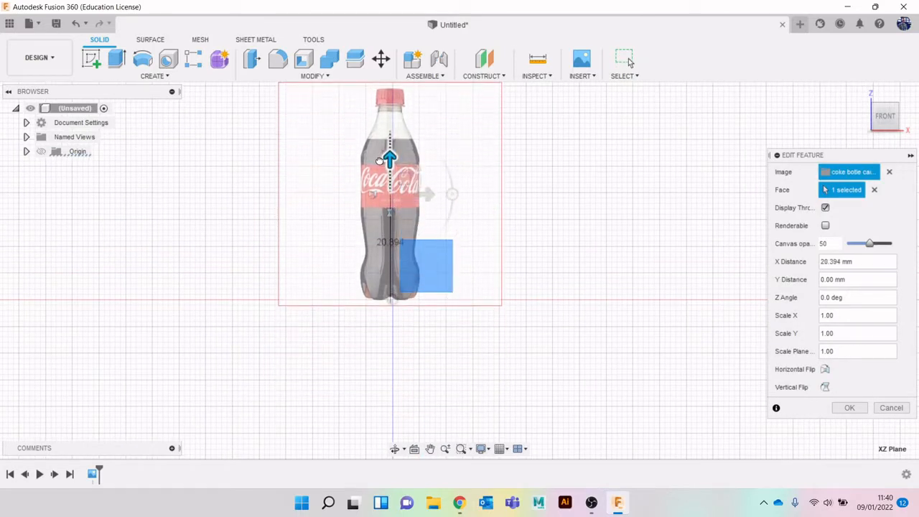
middle_click_drag(425, 386, 422, 409)
left_click(849, 408)
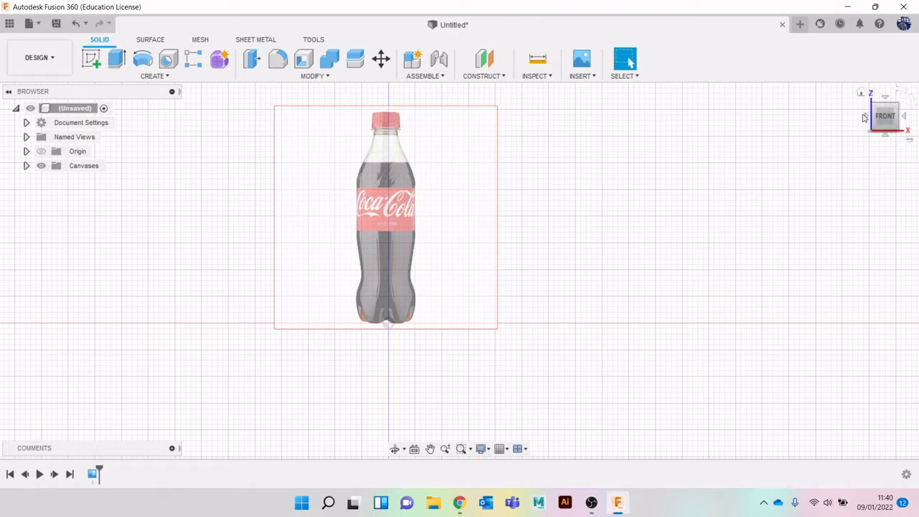
Expand the Canvases folder in the browser and select the coke botle canvas.
left_click_drag(884, 115, 859, 123)
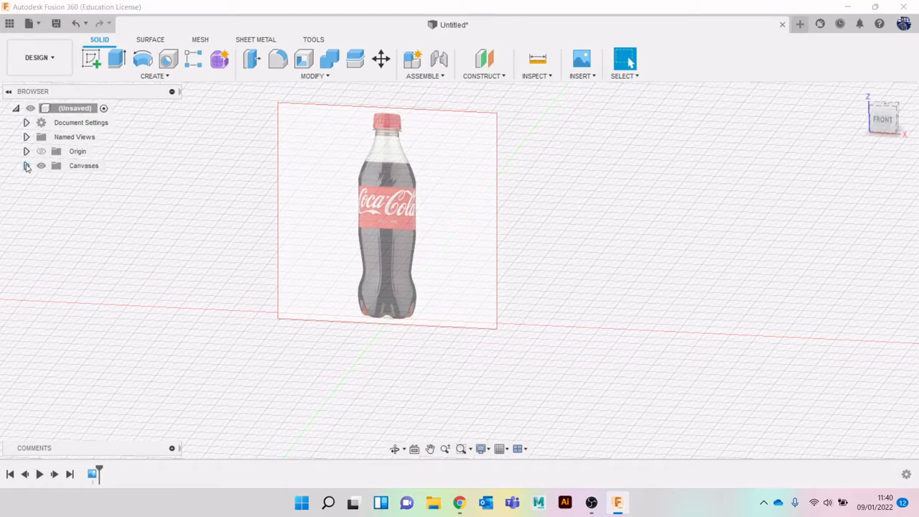
left_click(27, 166)
left_click(127, 181)
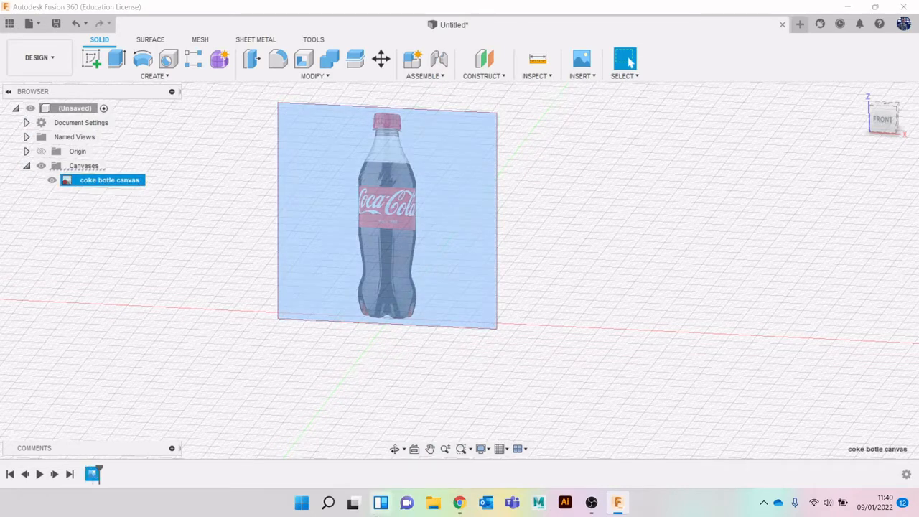
right_click(92, 476)
key("Escape")
right_click(119, 184)
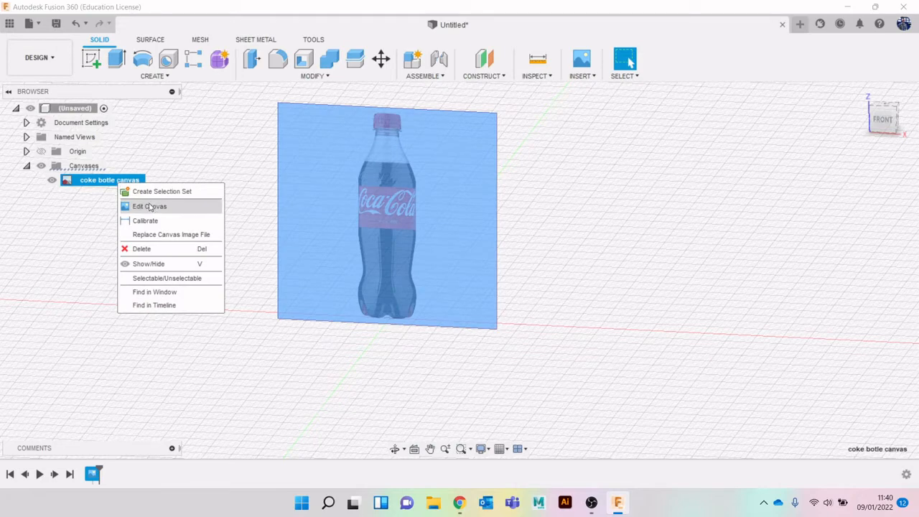
left_click(46, 246)
Calibrate the coke botle canvas from the top of the cap to the bottle's base, setting the distance to 150 mm.
right_click(102, 182)
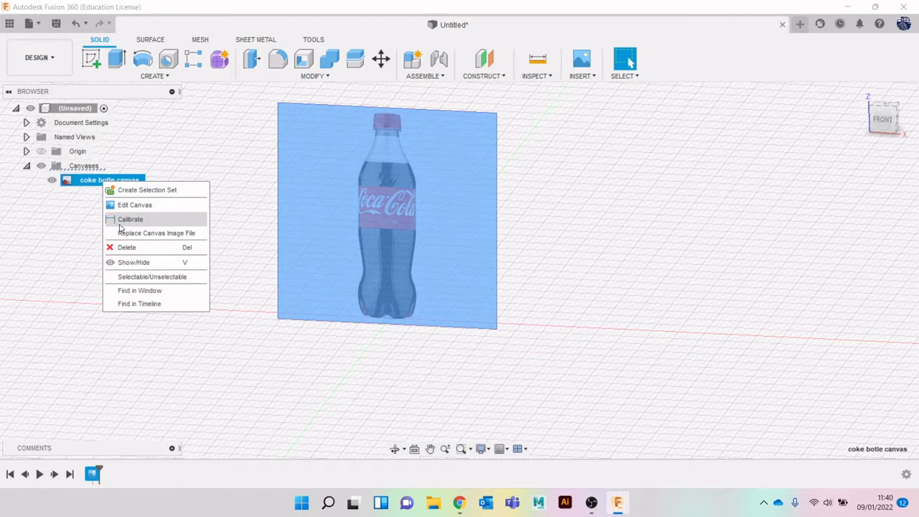
left_click(128, 220)
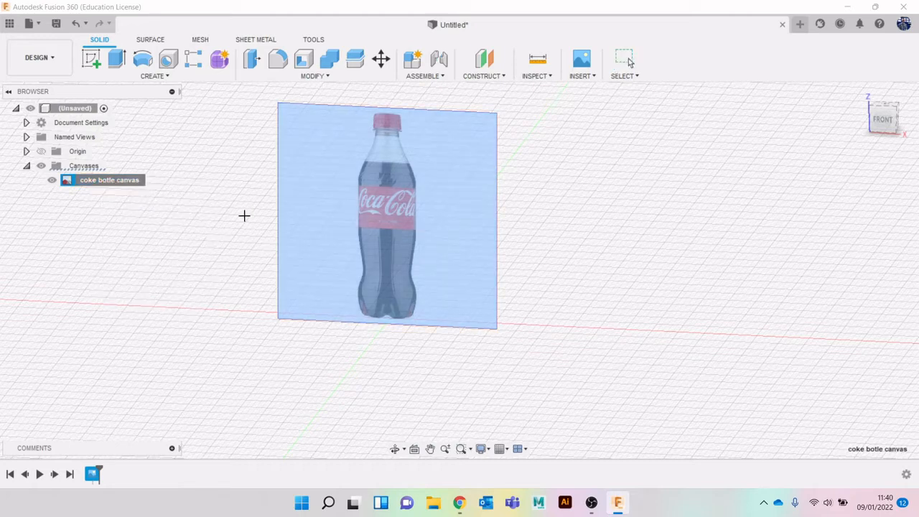
left_click(883, 118)
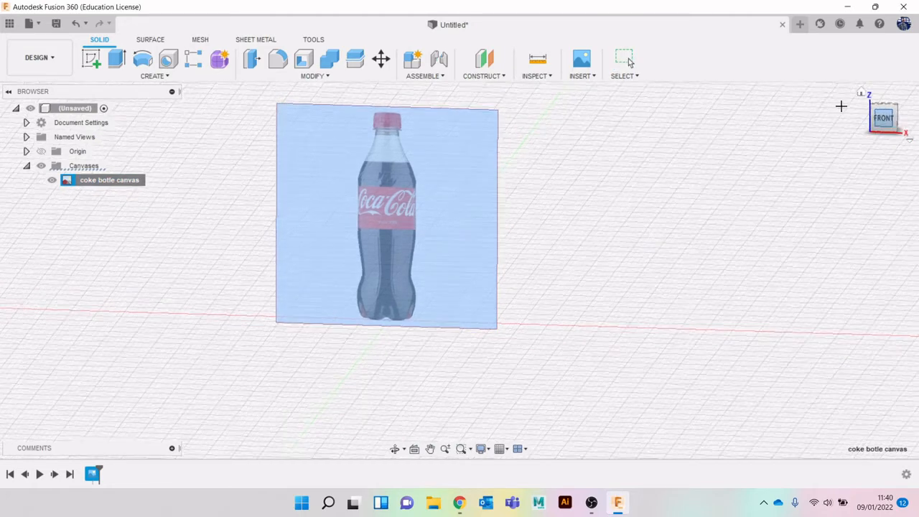
scroll(351, 199, "up", 1)
scroll(351, 199, "down", 1)
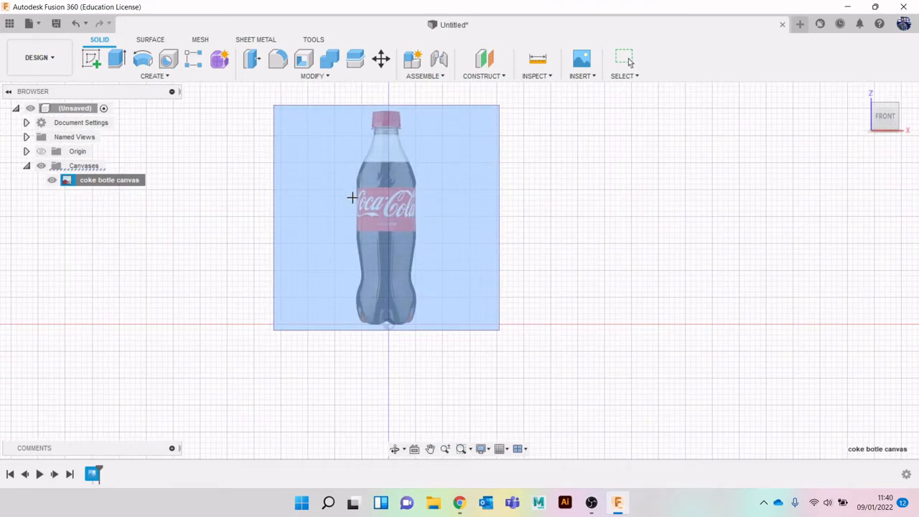
middle_click_drag(354, 195, 359, 217)
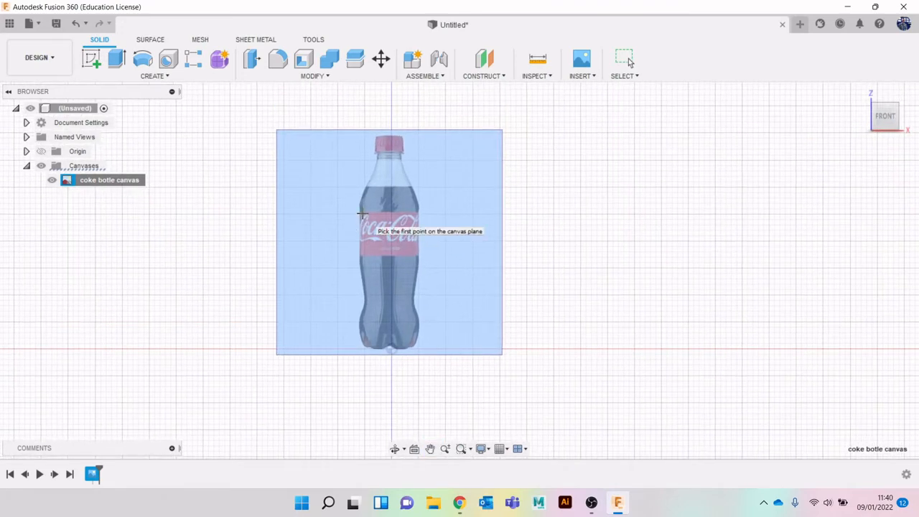
scroll(343, 167, "up", 2)
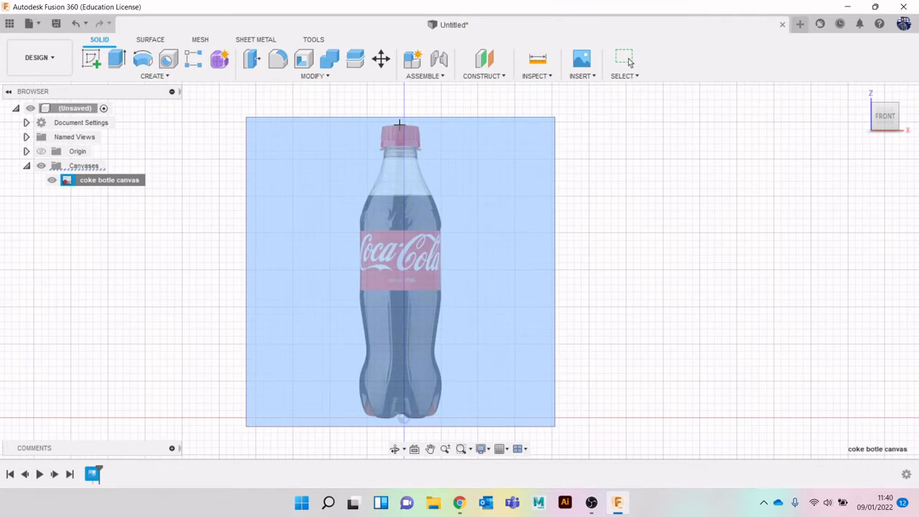
left_click(399, 124)
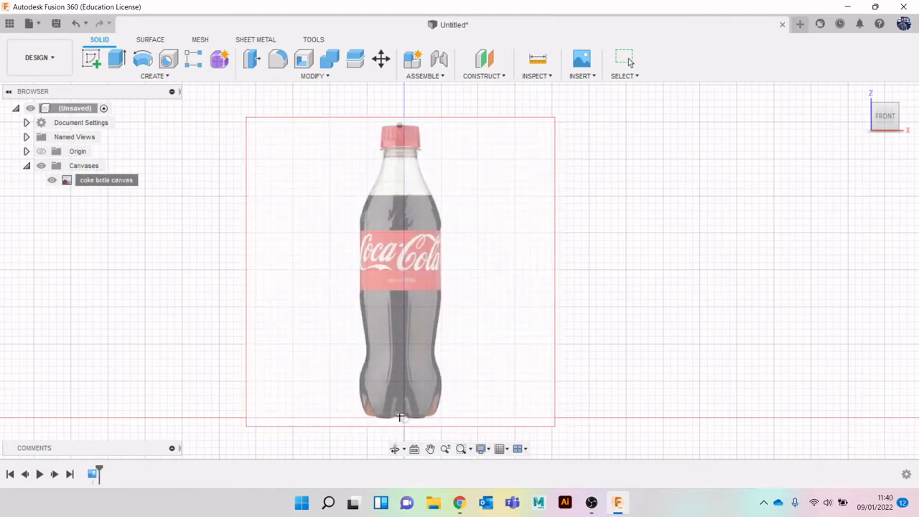
left_click(400, 416)
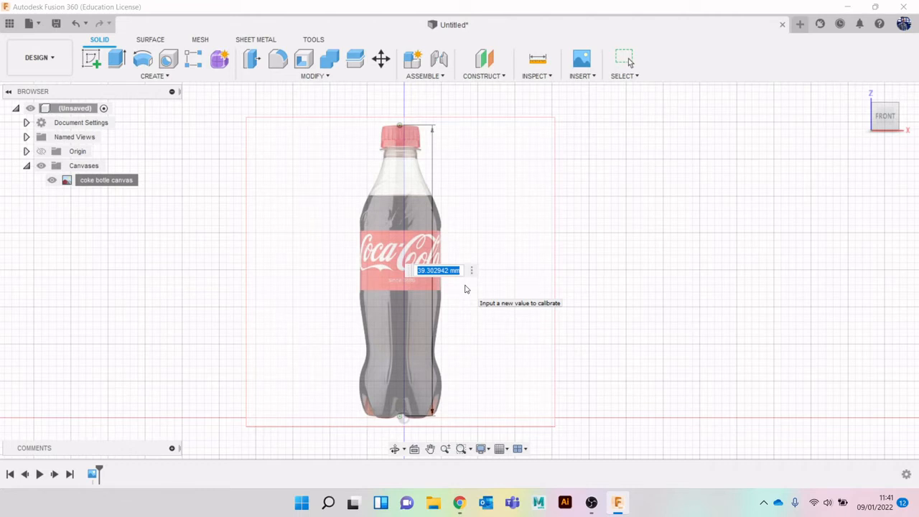
type("150")
key("Return")
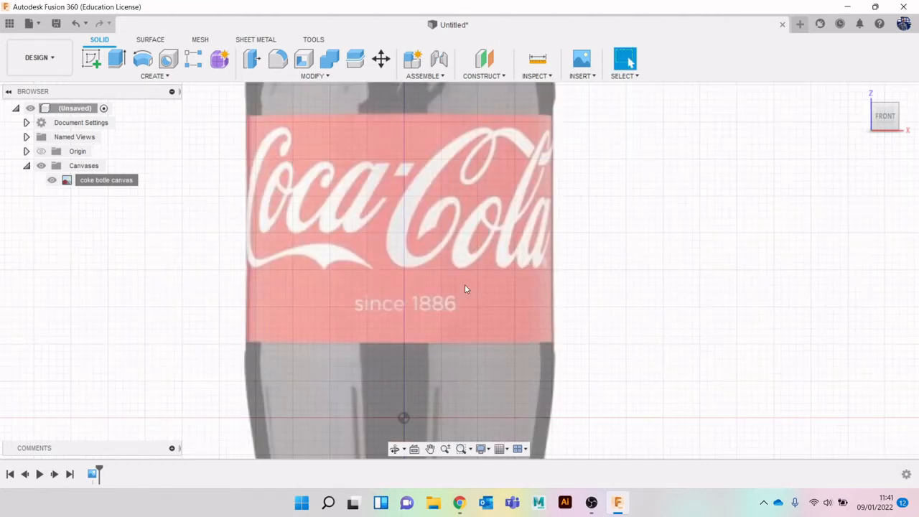
scroll(465, 289, "down", 10)
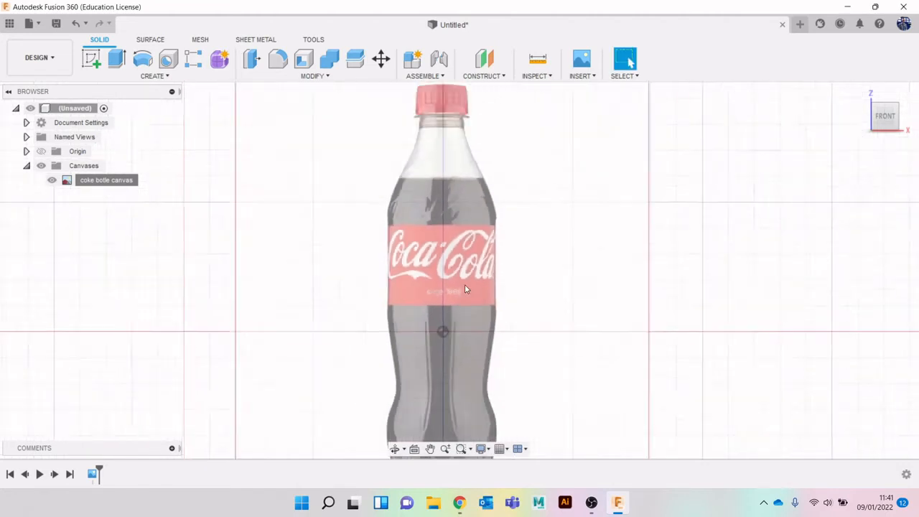
key("Escape")
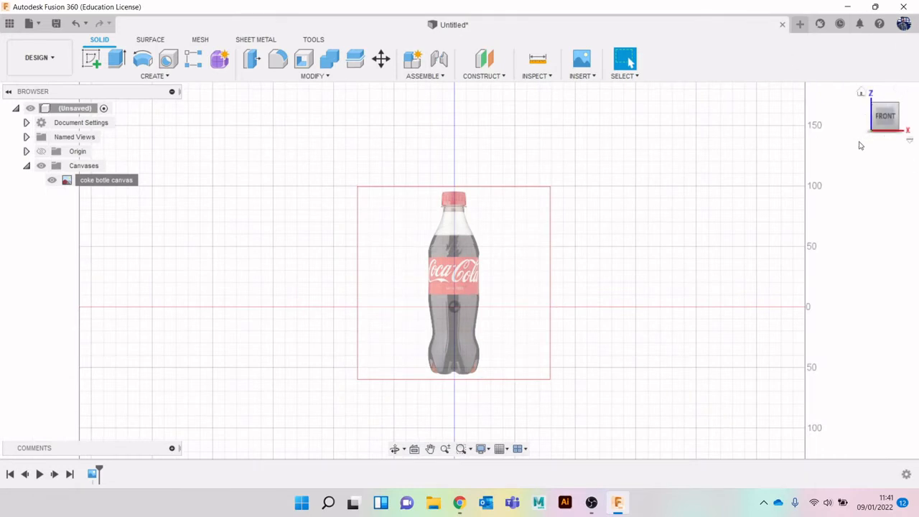
Measure the bottle on the coke botle canvas with Calibrate, from the top of the cap to the base, and cancel the command.
left_click(885, 116)
left_click_drag(875, 134, 888, 120)
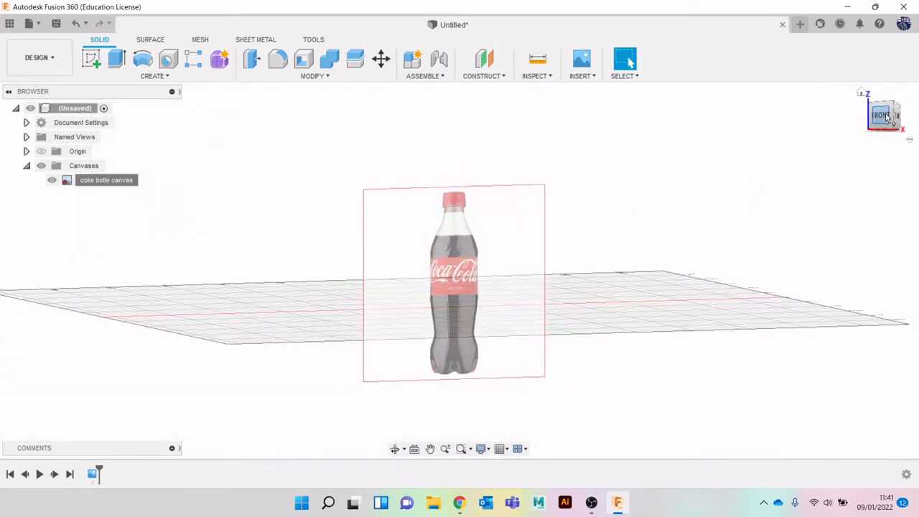
left_click(887, 119)
right_click(123, 181)
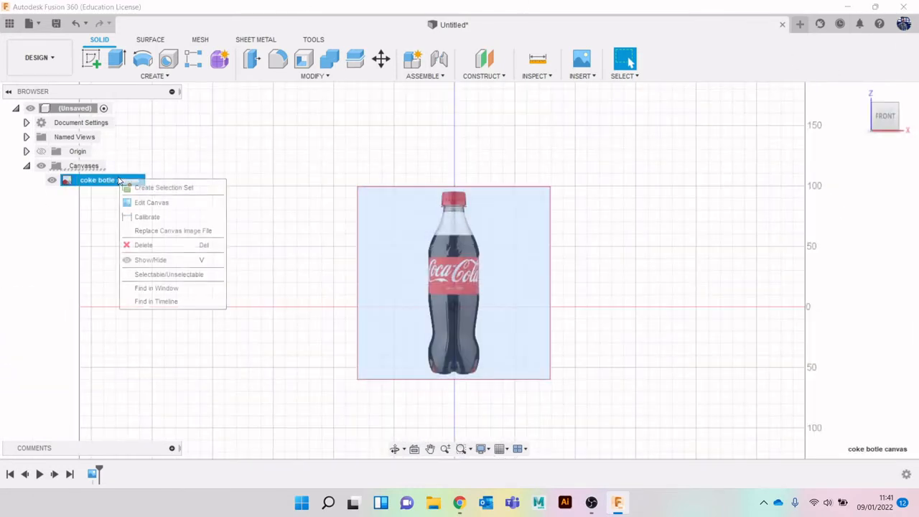
left_click(152, 216)
scroll(467, 220, "up", 2)
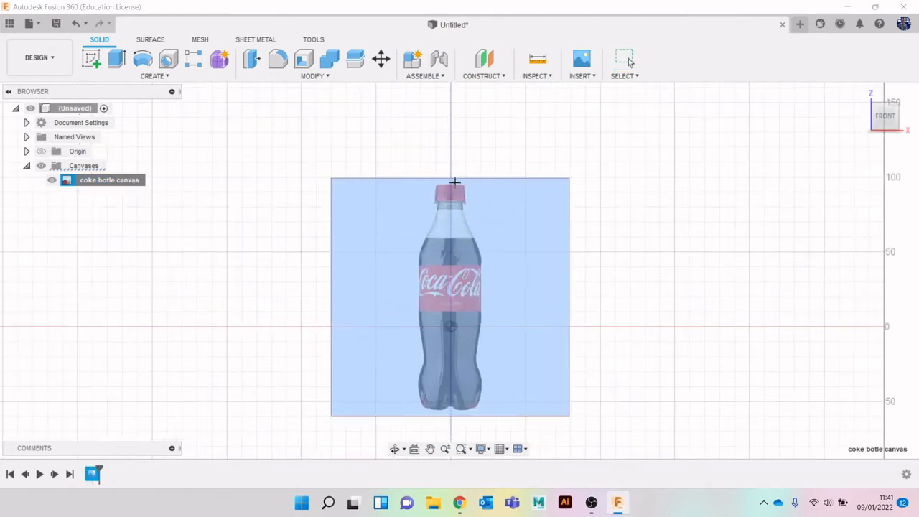
left_click(451, 185)
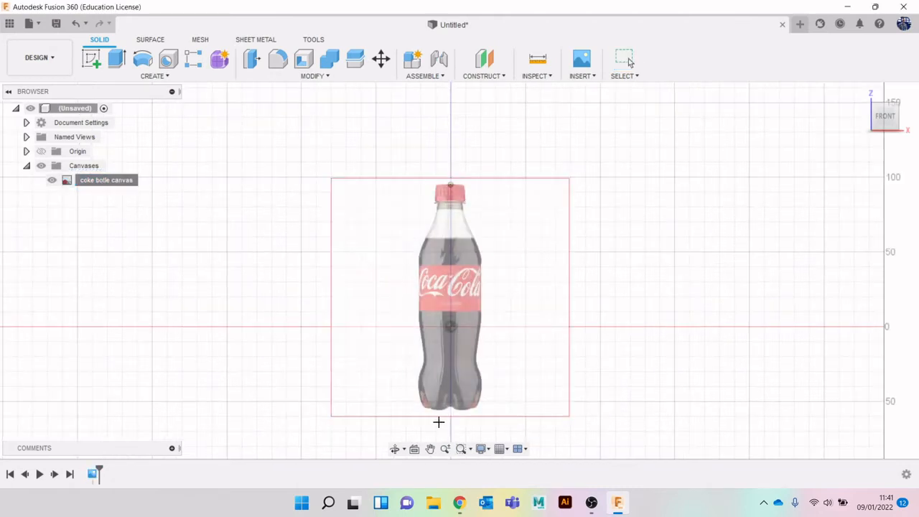
left_click(451, 409)
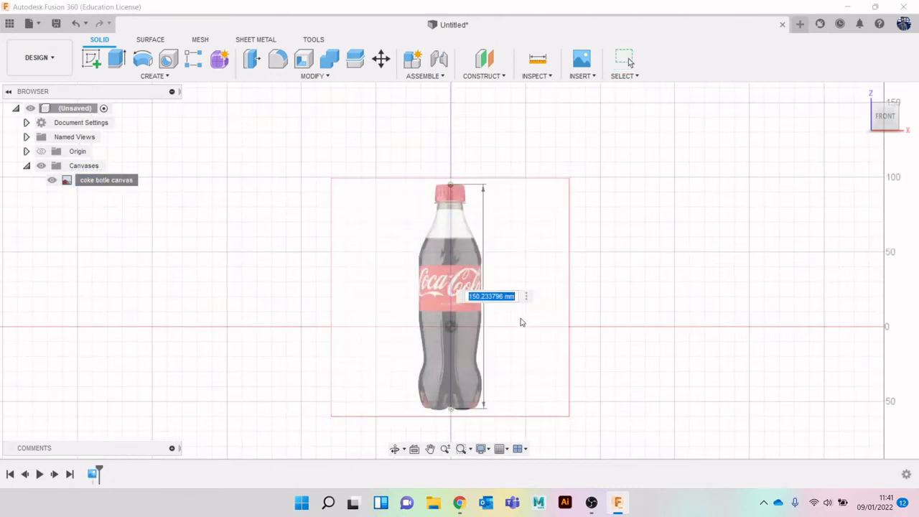
scroll(452, 420, "up", 3)
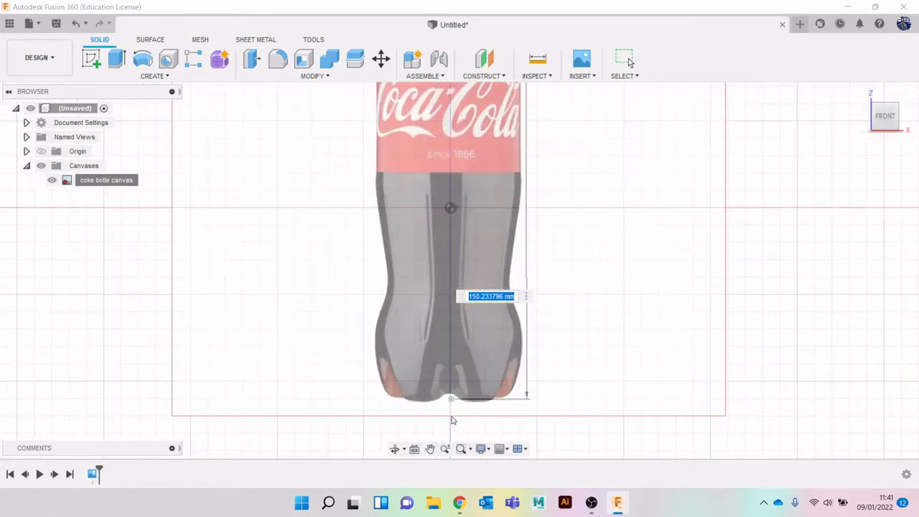
scroll(454, 398, "up", 2)
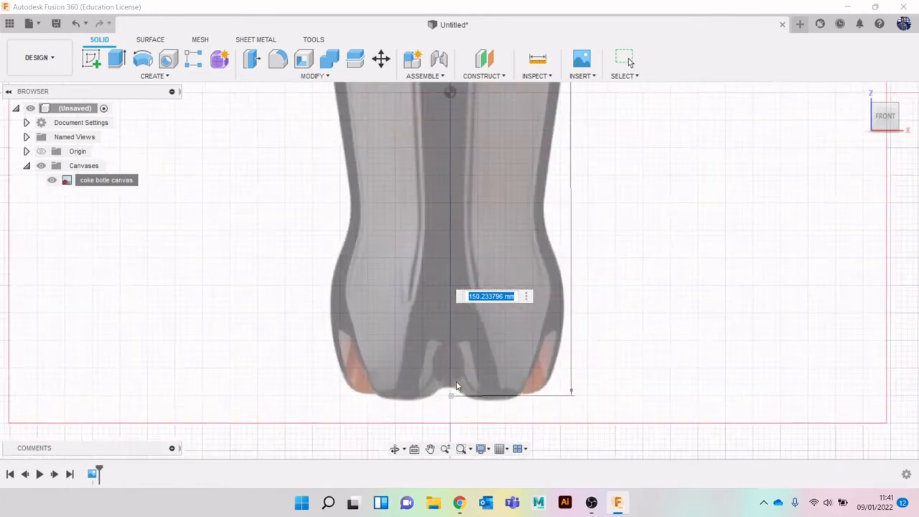
scroll(456, 385, "down", 6)
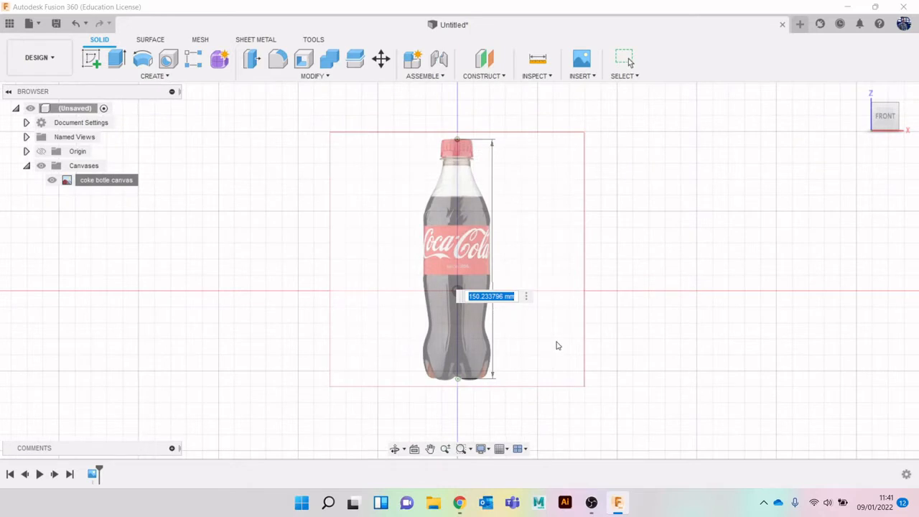
scroll(559, 346, "down", 1)
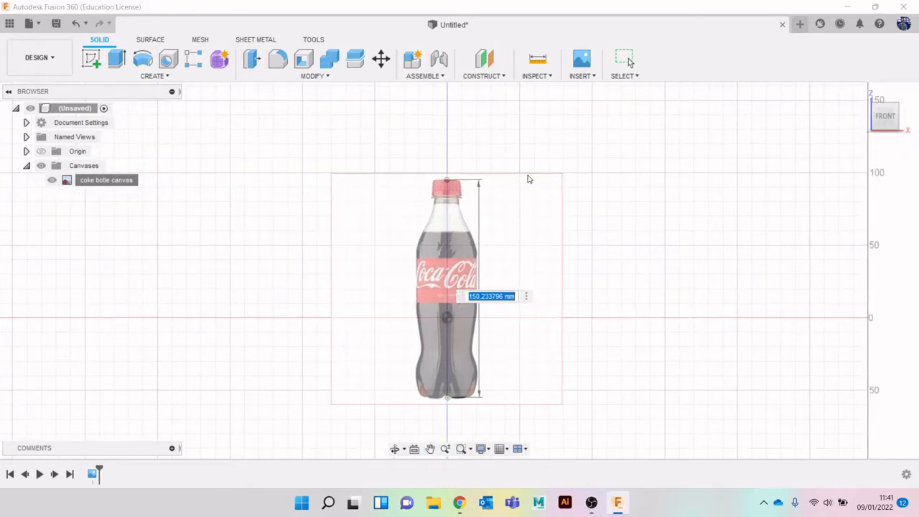
key("Escape")
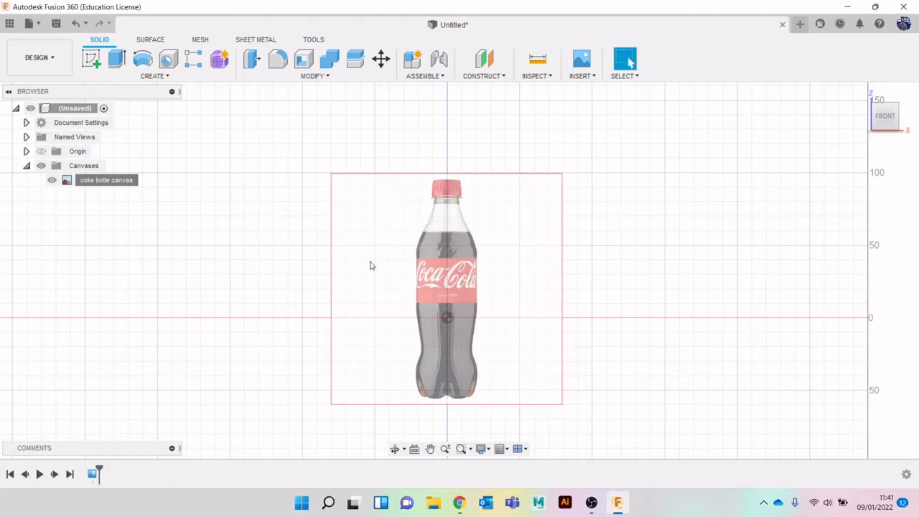
Hide the coke botle canvas and start a sketch on the vertical XZ plane, with 3D Sketch turned off.
left_click_drag(887, 120, 833, 115)
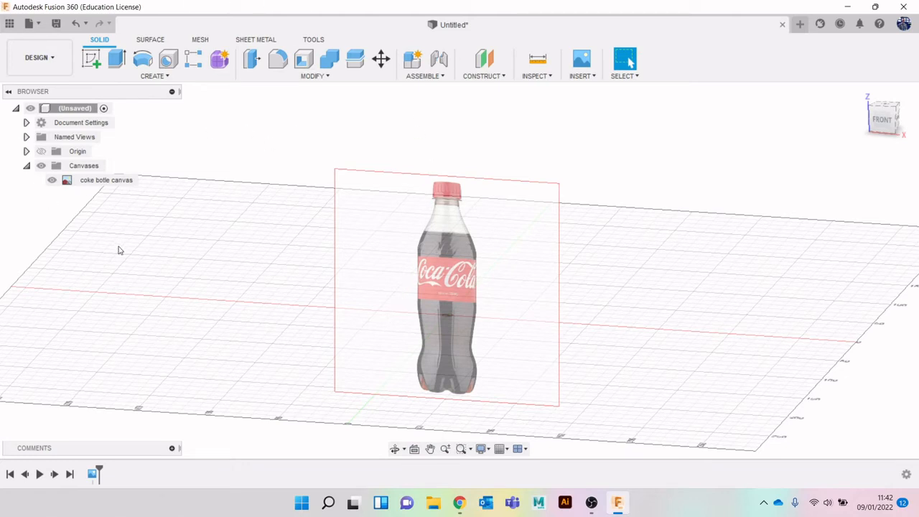
left_click(52, 180)
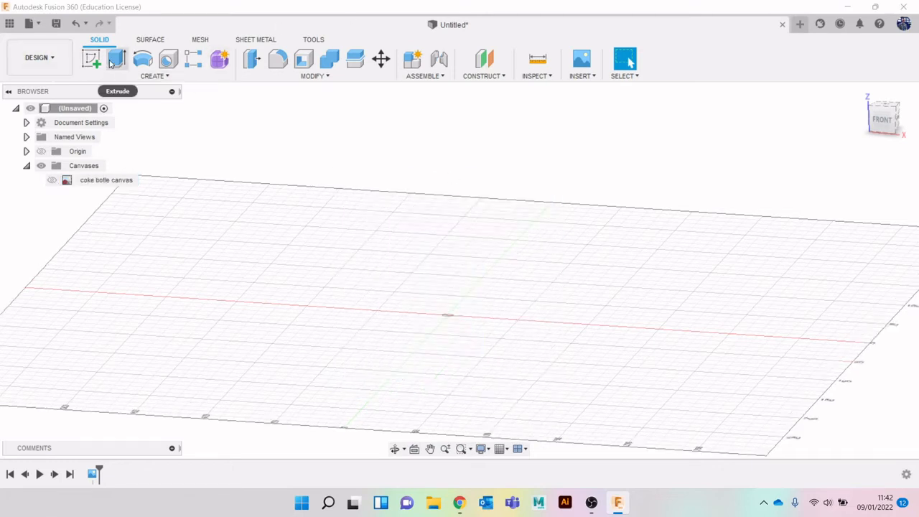
left_click(153, 75)
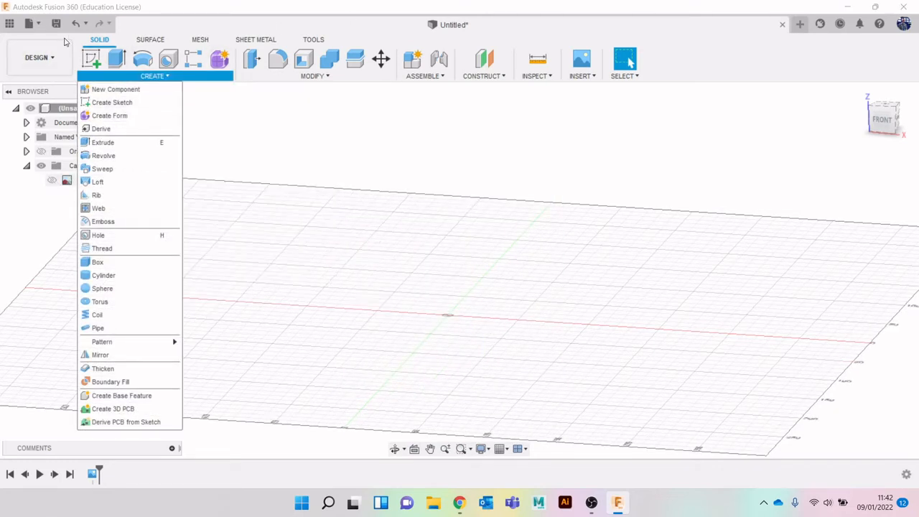
left_click(93, 60)
left_click(480, 282)
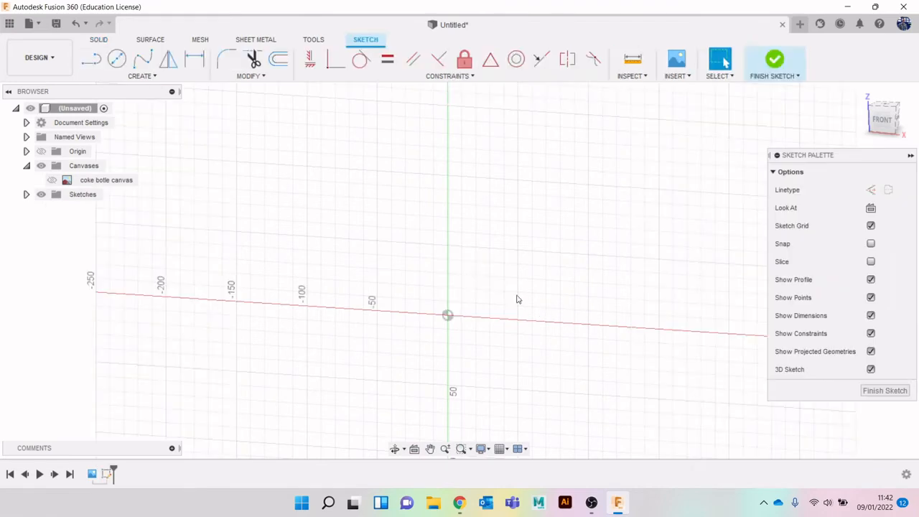
left_click(871, 369)
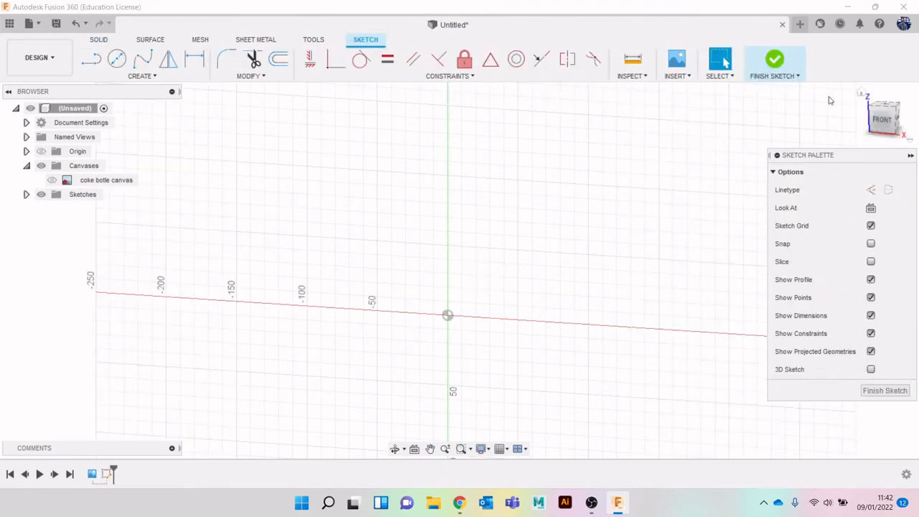
left_click(873, 129)
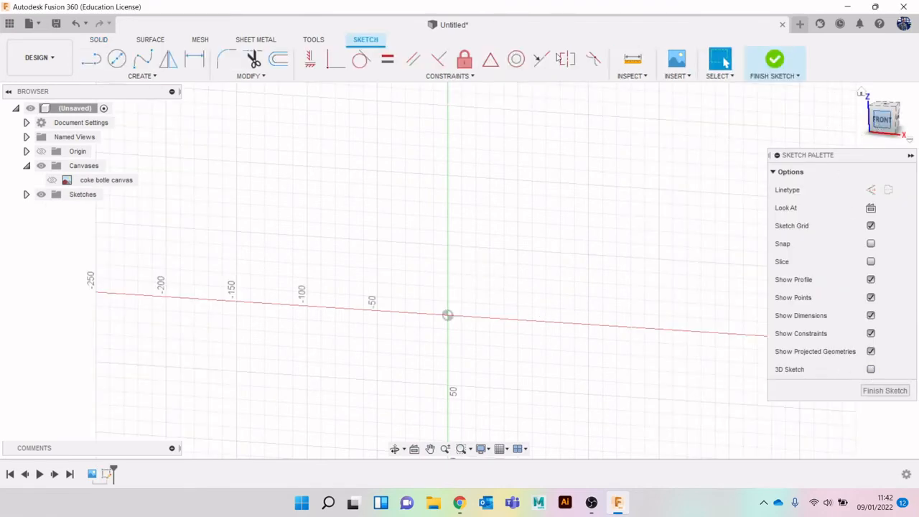
Draw a 2-point rectangle extending from the origin along positive X and upwards, and finish the sketch.
left_click(132, 76)
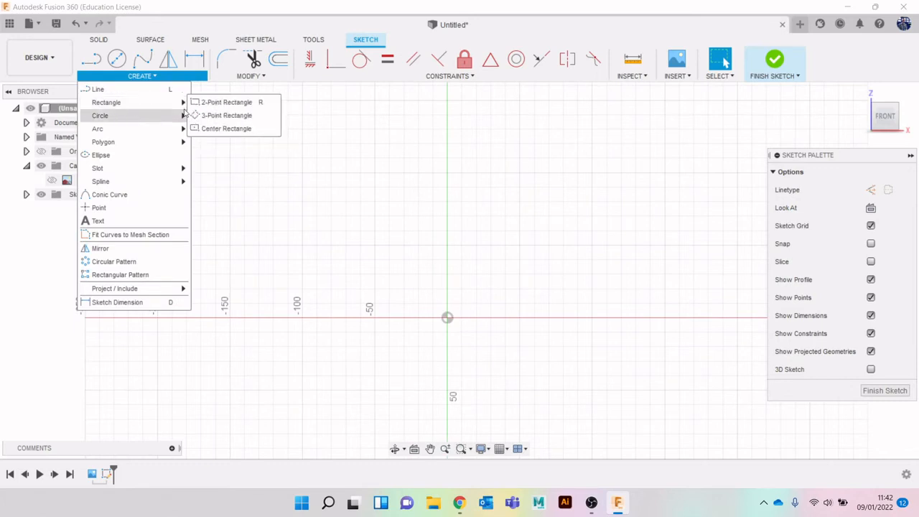
left_click(212, 103)
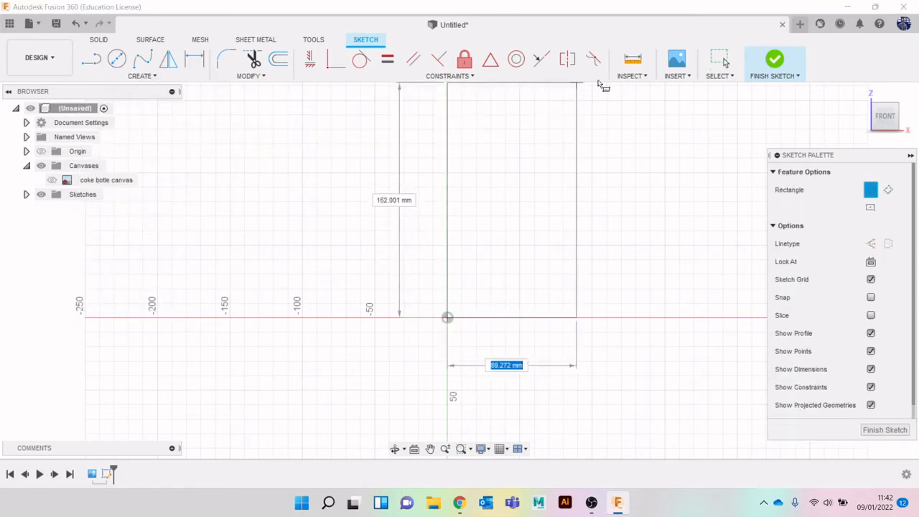
left_click(629, 99)
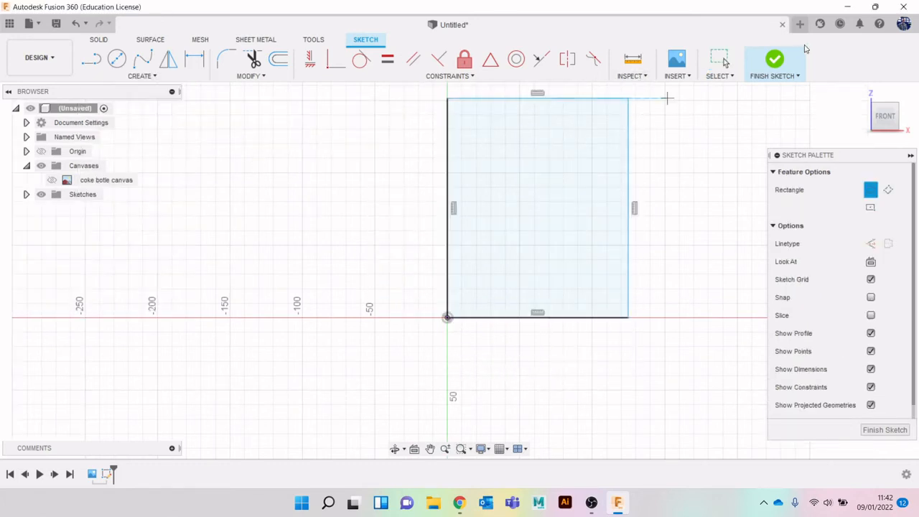
left_click(779, 62)
Extrude the rectangle about 83.8 mm to one side as a new body.
key("e")
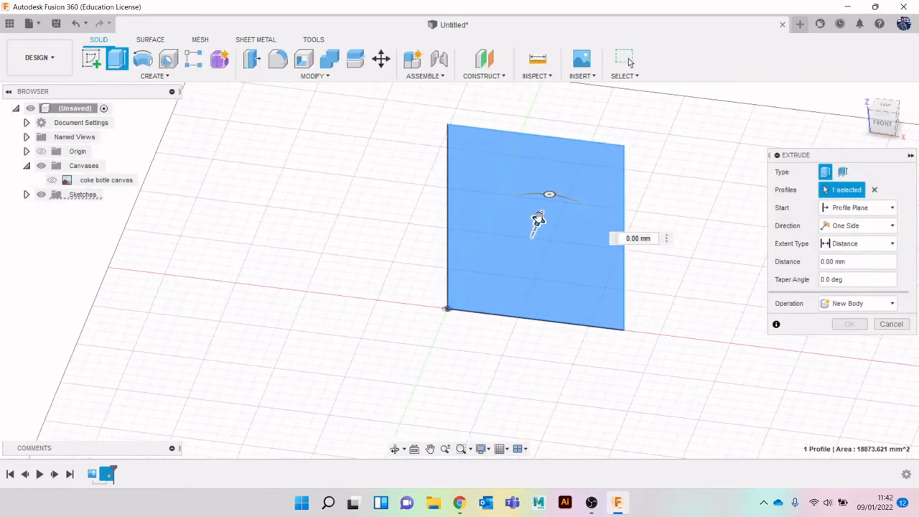
left_click_drag(546, 199, 562, 154)
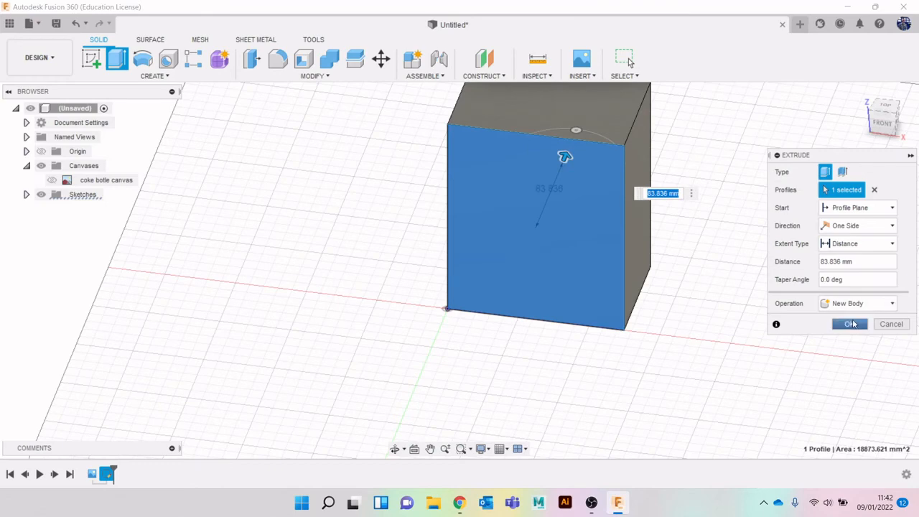
key("Return")
Insert the coke botle canvas image as a new canvas on the box's right side face.
middle_click_drag(741, 288, 622, 349)
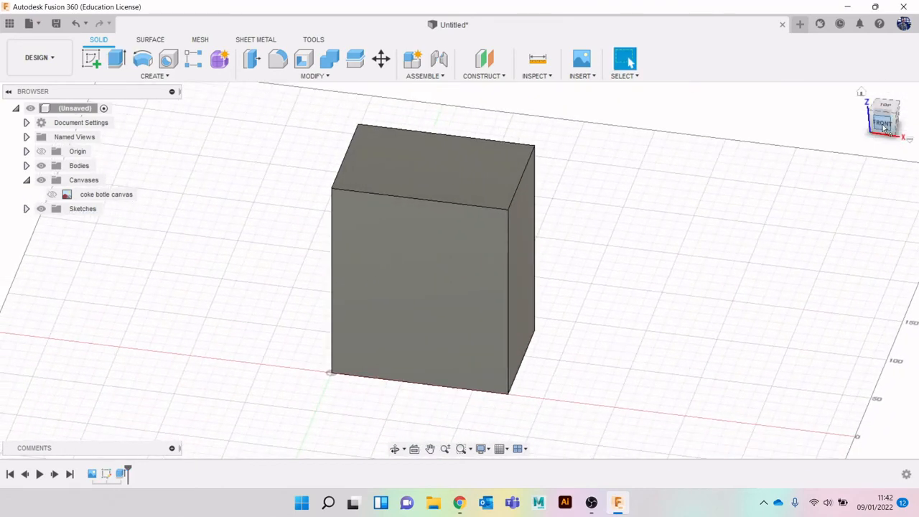
left_click_drag(889, 130, 870, 112)
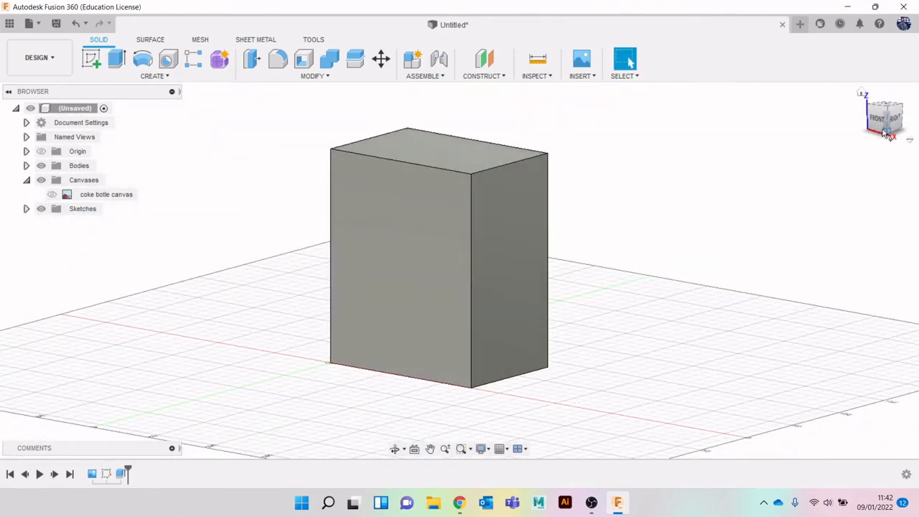
left_click(580, 75)
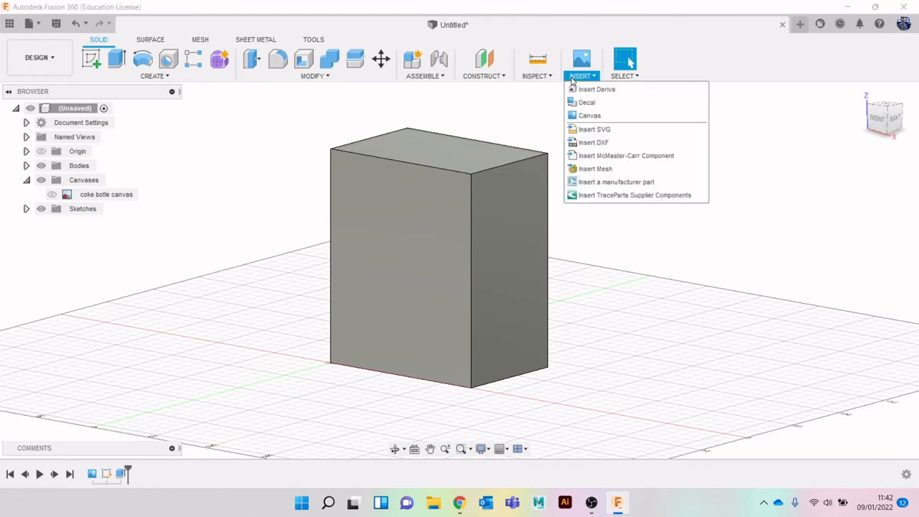
left_click(609, 116)
left_click(326, 367)
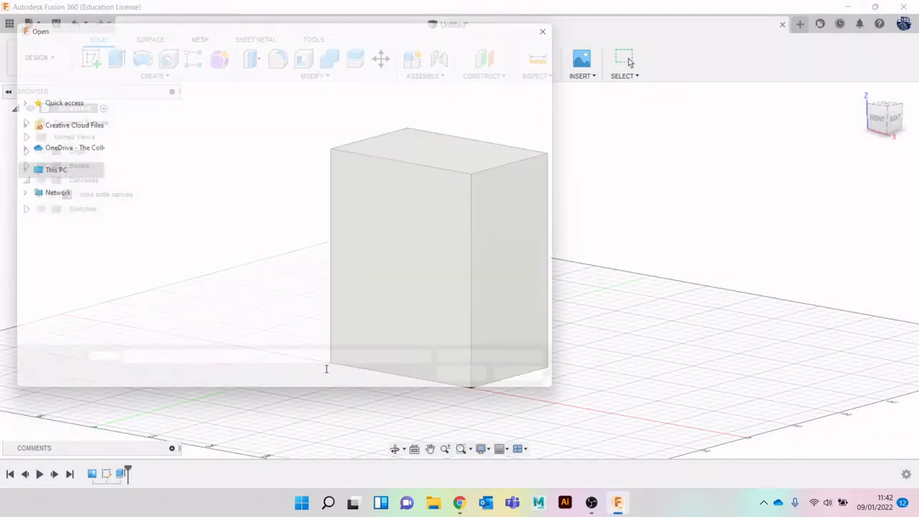
double_click(350, 166)
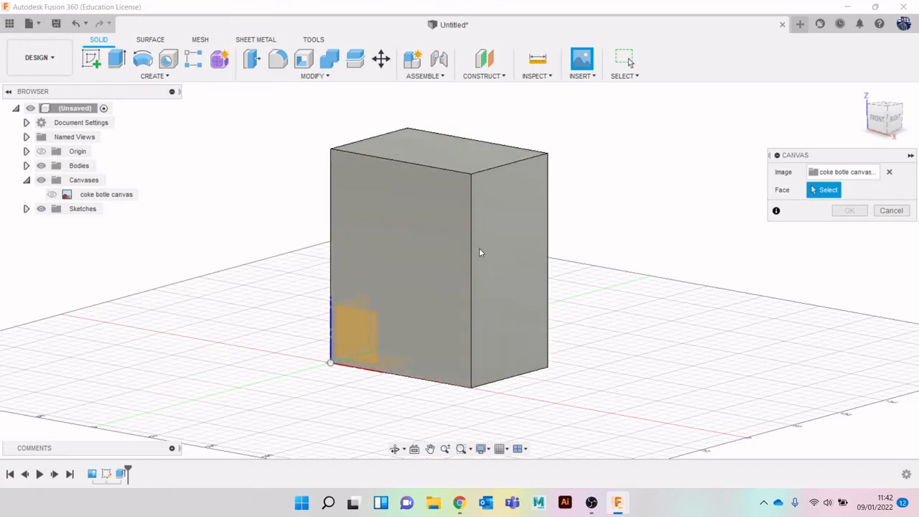
left_click(506, 308)
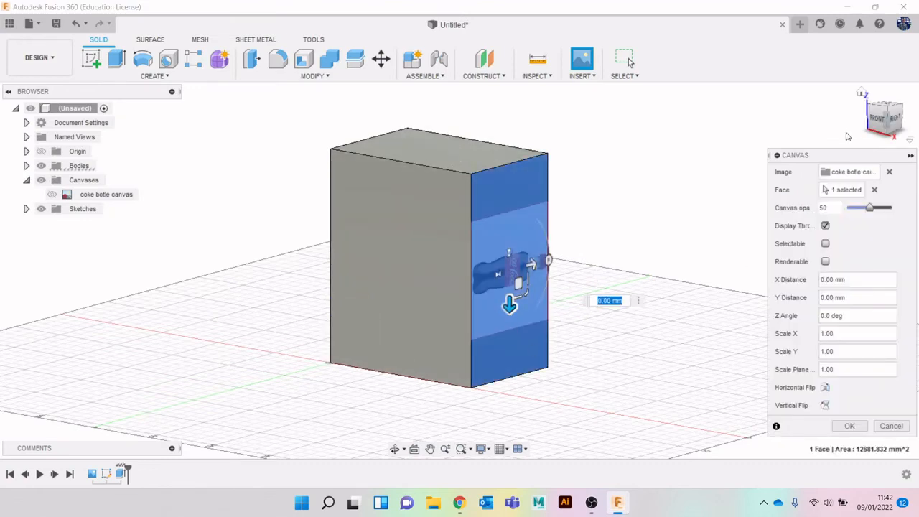
Rotate the new canvas 90 degrees so the bottle stands upright on the box's side face, and accept it.
left_click(897, 121)
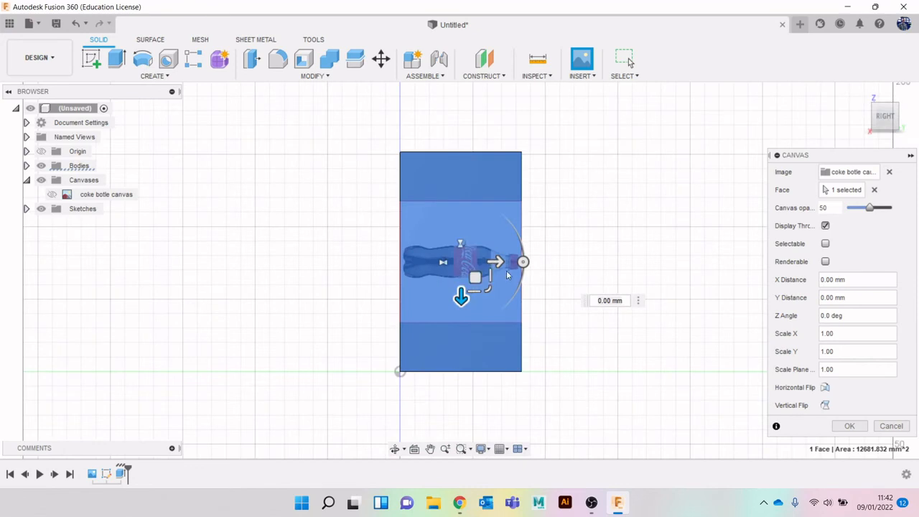
left_click_drag(889, 121, 900, 128)
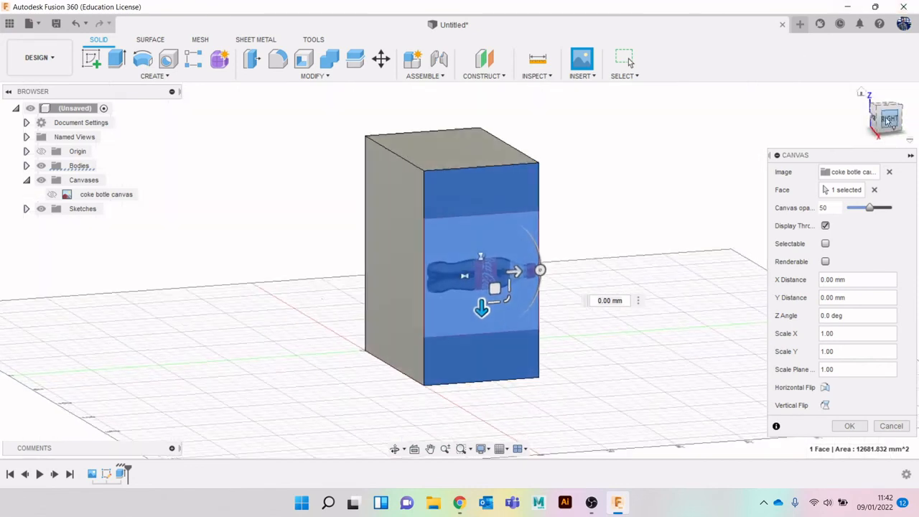
scroll(473, 312, "up", 3)
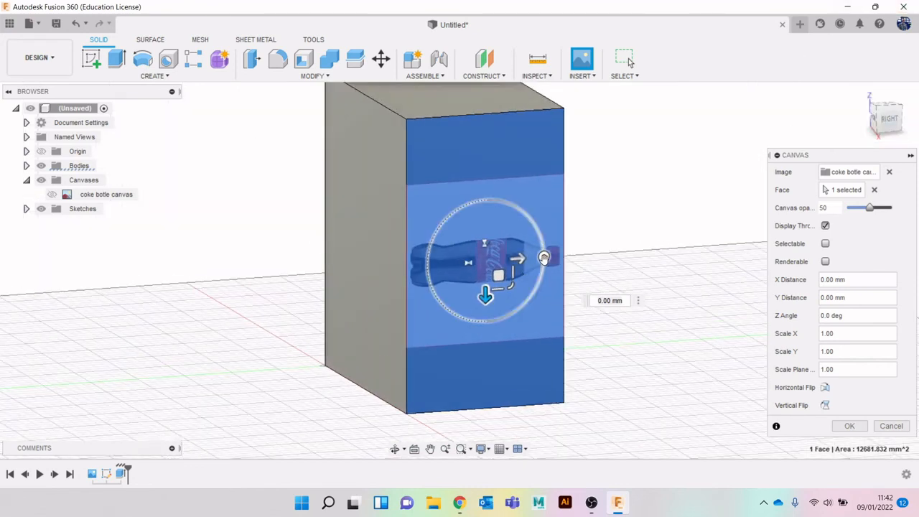
left_click_drag(559, 252, 518, 209)
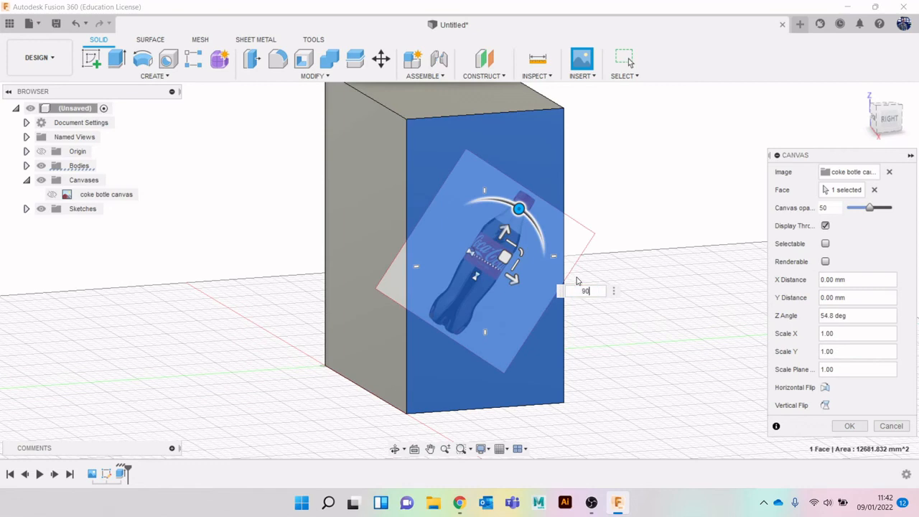
key("Return")
left_click_drag(515, 253, 518, 216)
left_click(846, 429)
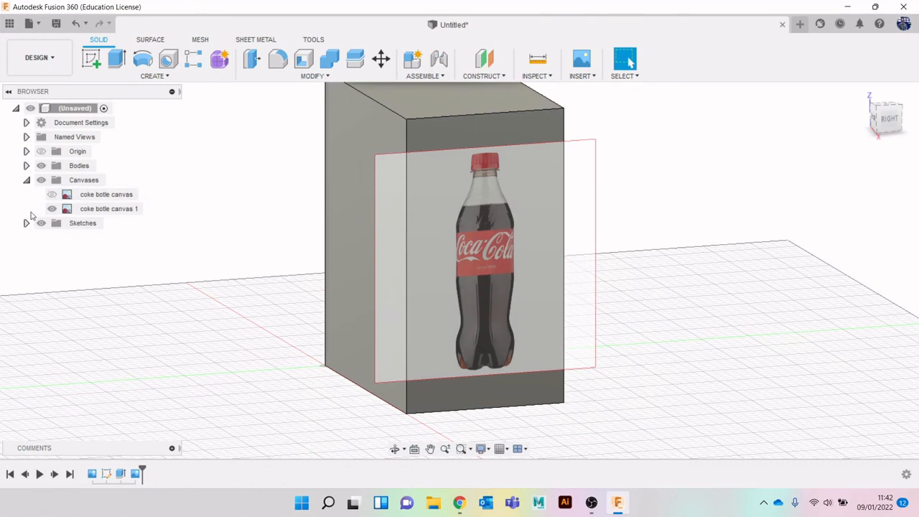
Hide coke botle canvas 1 and the Bodies folder, and show the original coke botle canvas from the front.
left_click(52, 209)
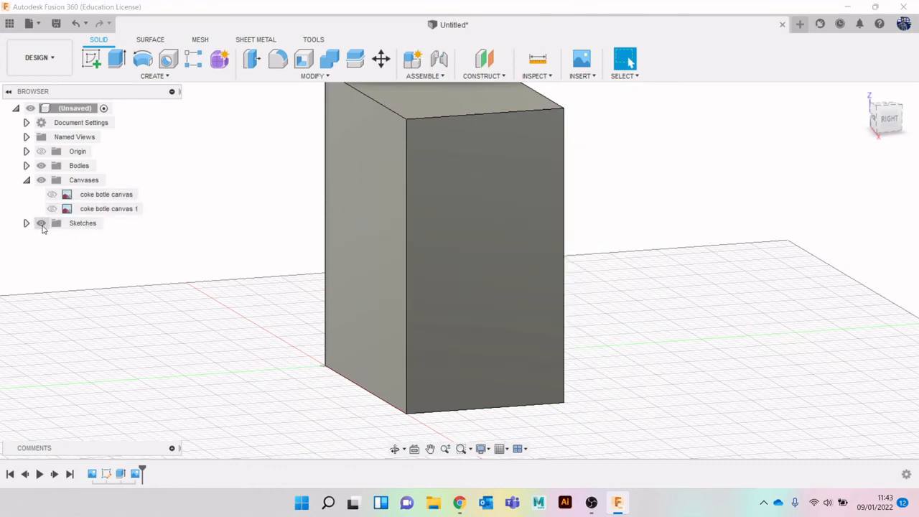
left_click(41, 166)
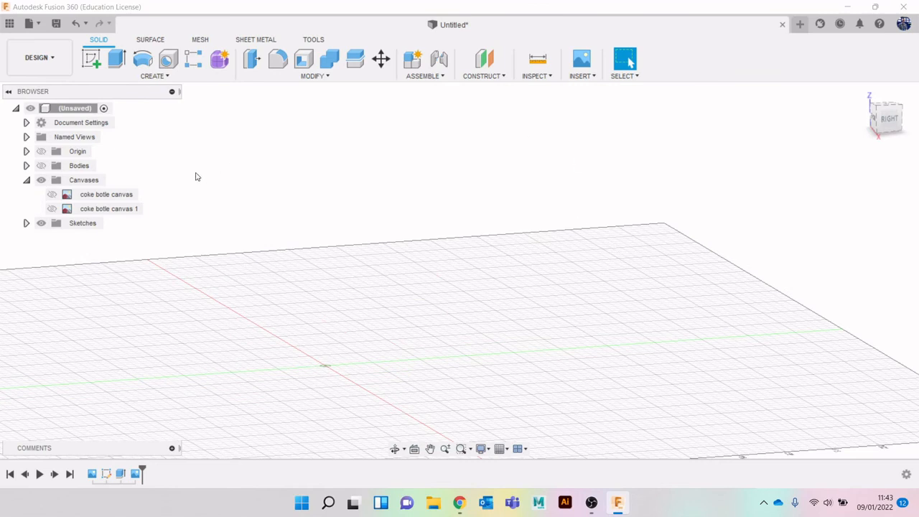
left_click(59, 197)
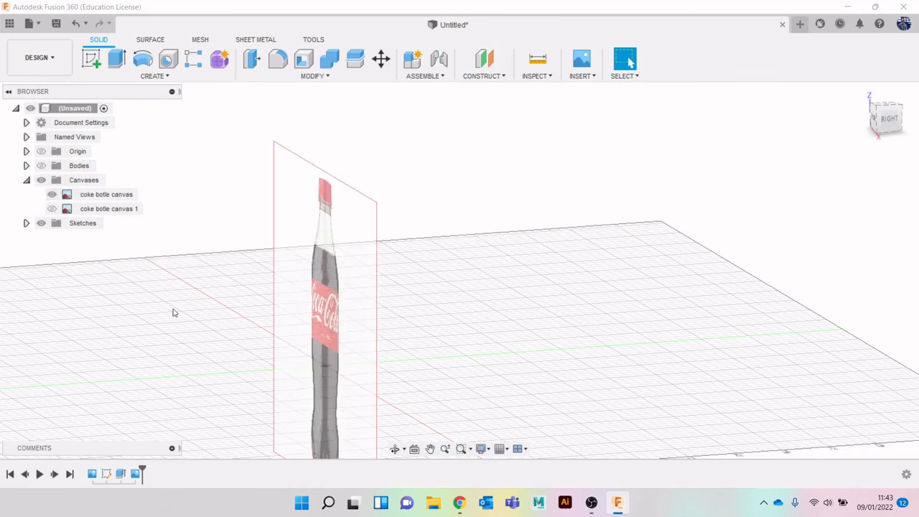
scroll(175, 312, "down", 3)
middle_click_drag(431, 318, 556, 283)
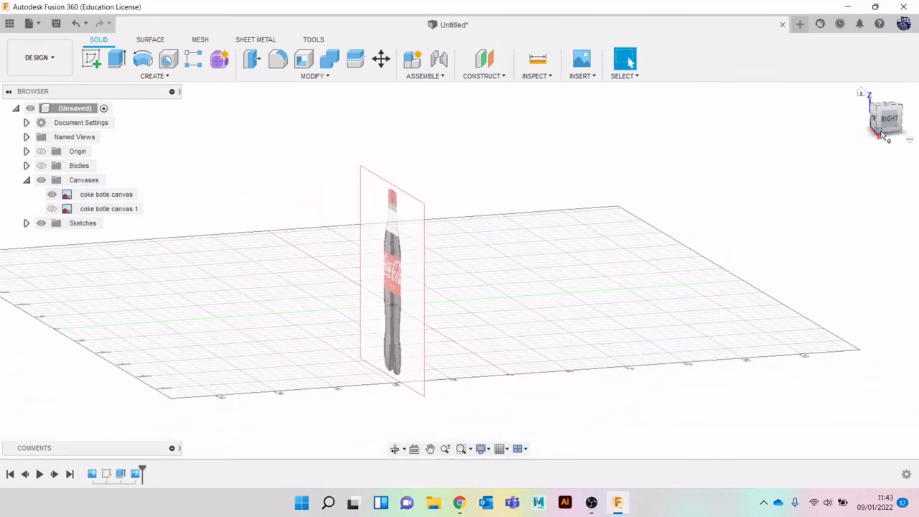
left_click(888, 123)
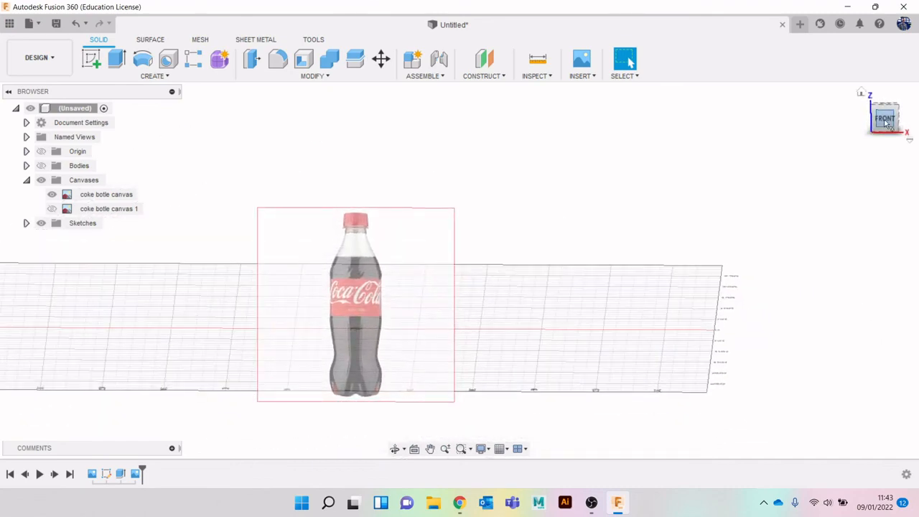